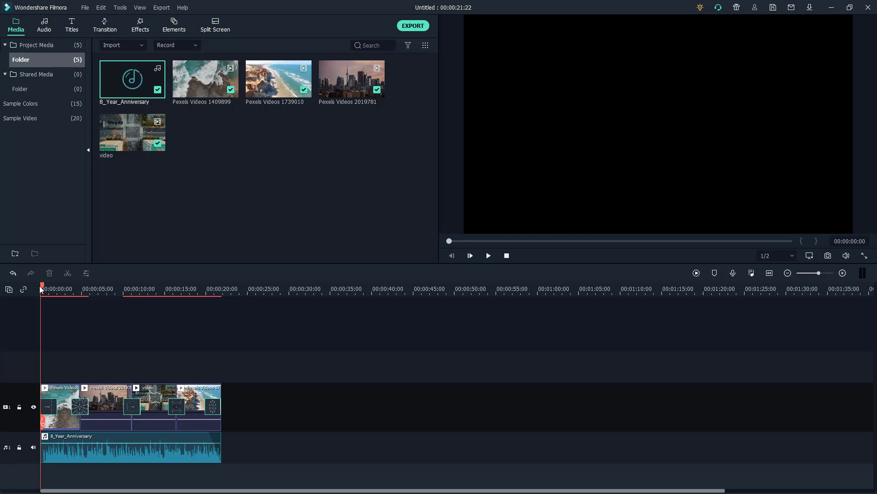
# Step: Play the edit from the start of the timeline and pause on the skyline clip
pyautogui.press('space')
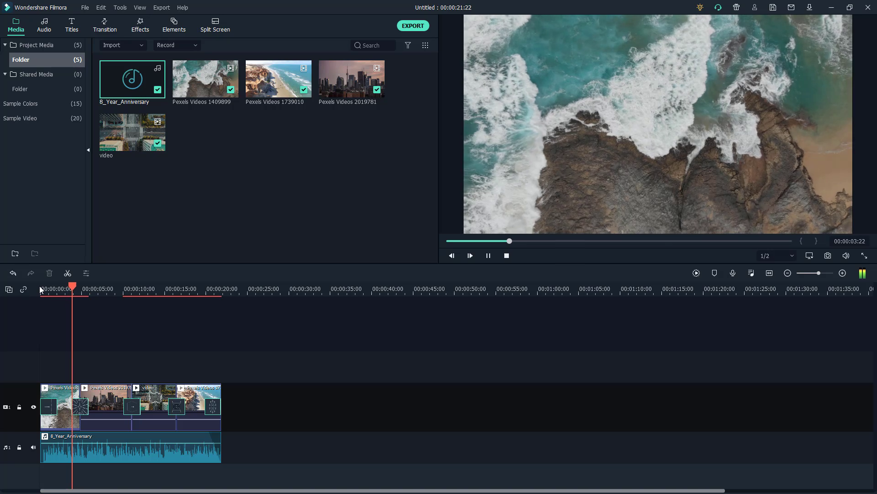
pyautogui.press('space')
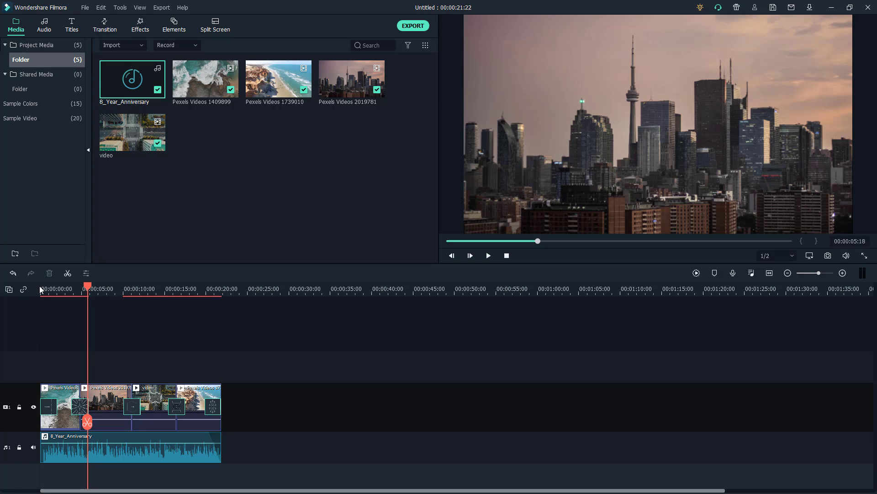
# Step: Open the export options for devices
pyautogui.hotkey('ctrl', 'e')
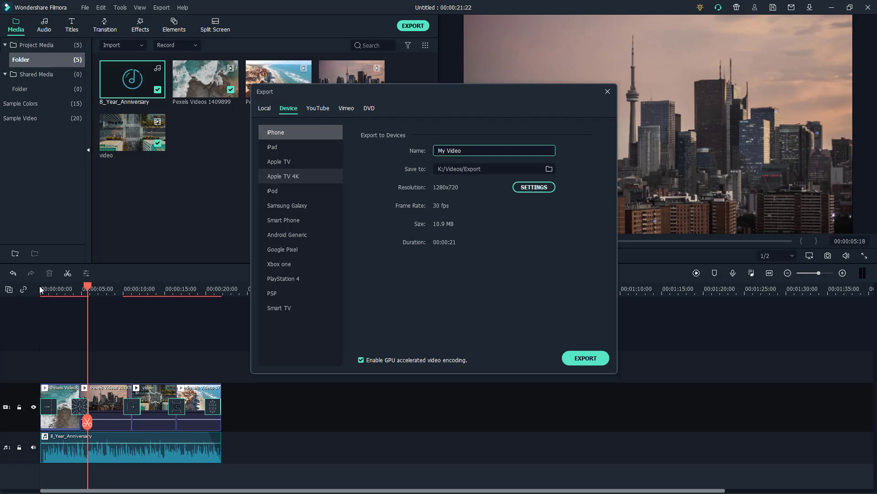
pyautogui.click(608, 91)
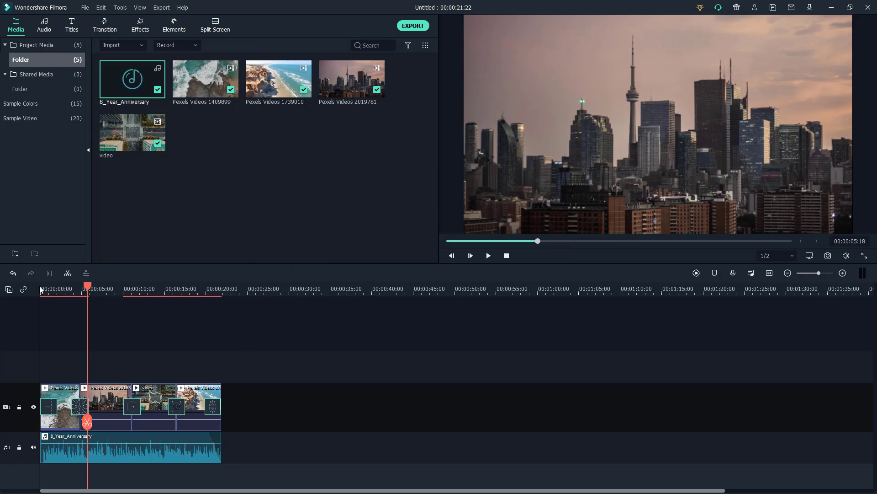
pyautogui.click(161, 7)
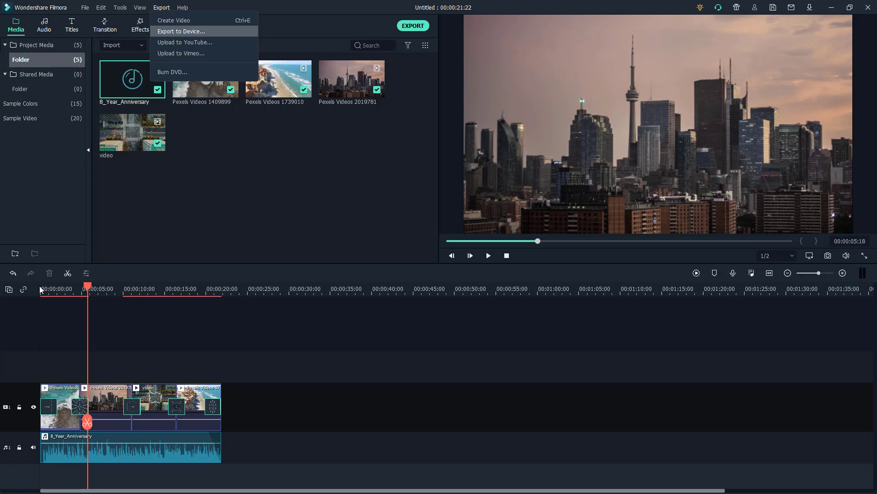
pyautogui.click(181, 31)
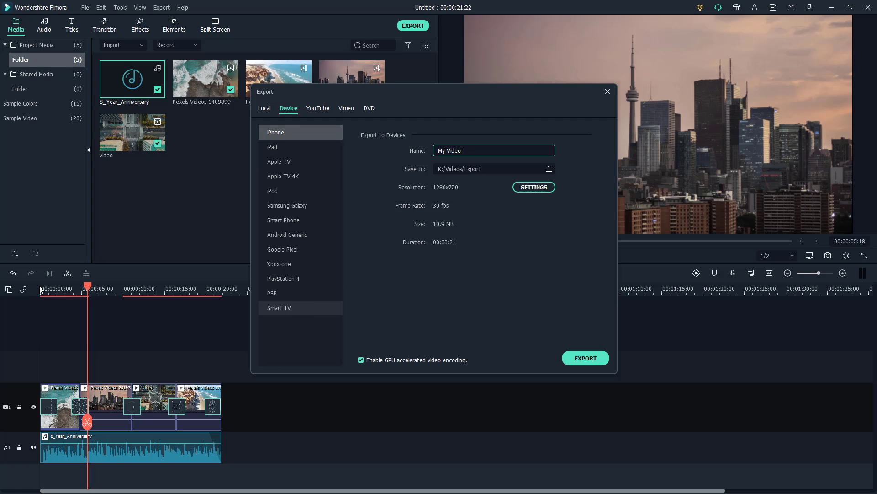
# Step: Compare the device export presets for Smart TV, PSP, PlayStation 4 and iPhone
pyautogui.click(279, 308)
pyautogui.click(272, 294)
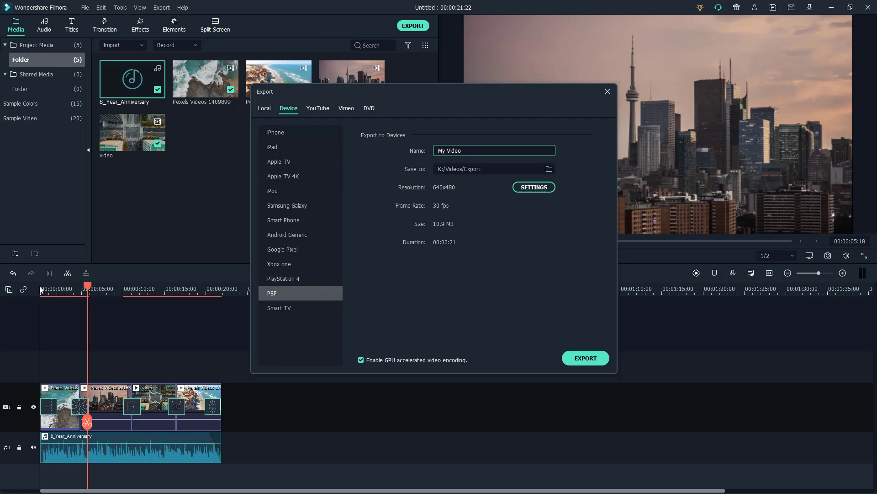
pyautogui.click(283, 279)
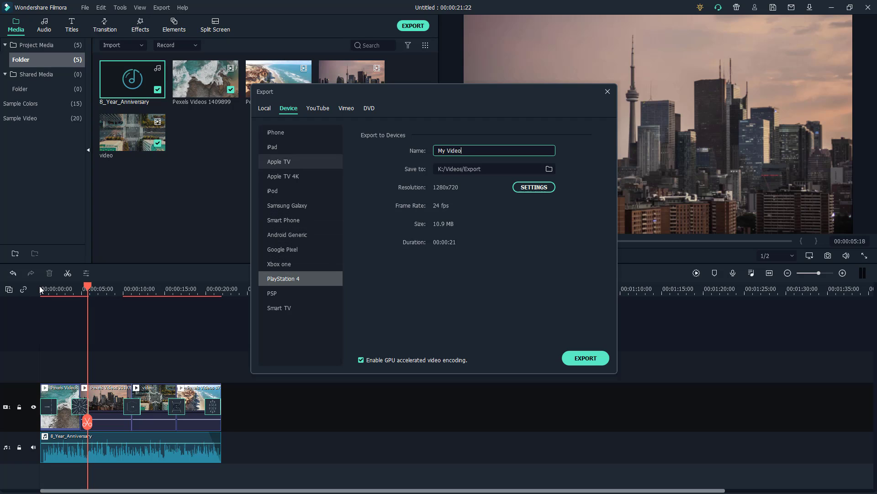
pyautogui.click(300, 133)
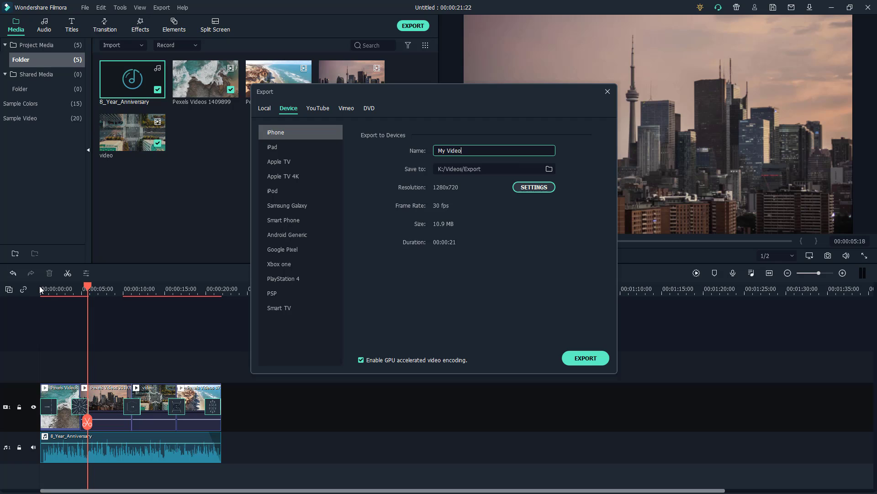
# Step: Try a 1440x1080 video resolution in the iPhone export settings after checking the available encoders
pyautogui.click(533, 187)
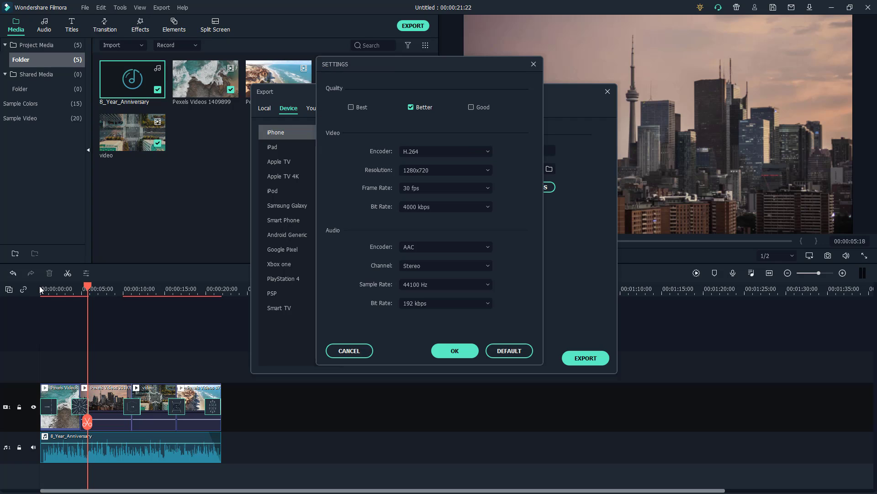
pyautogui.click(446, 151)
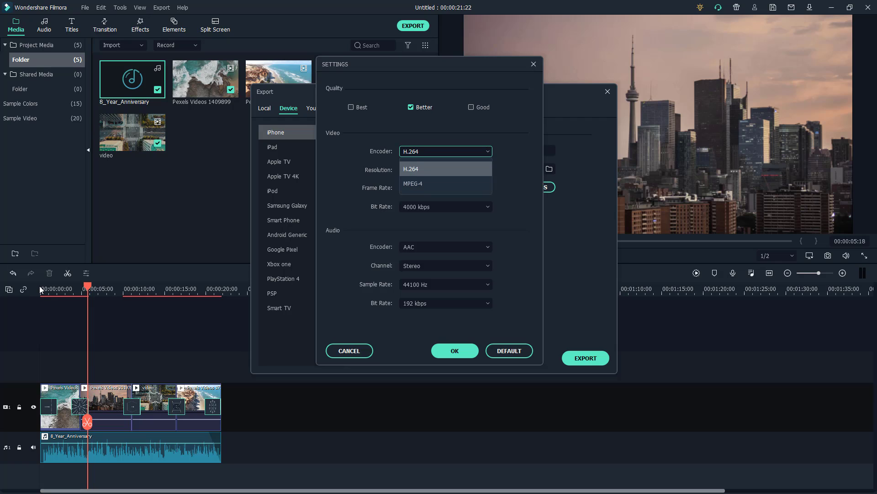
pyautogui.press('Escape')
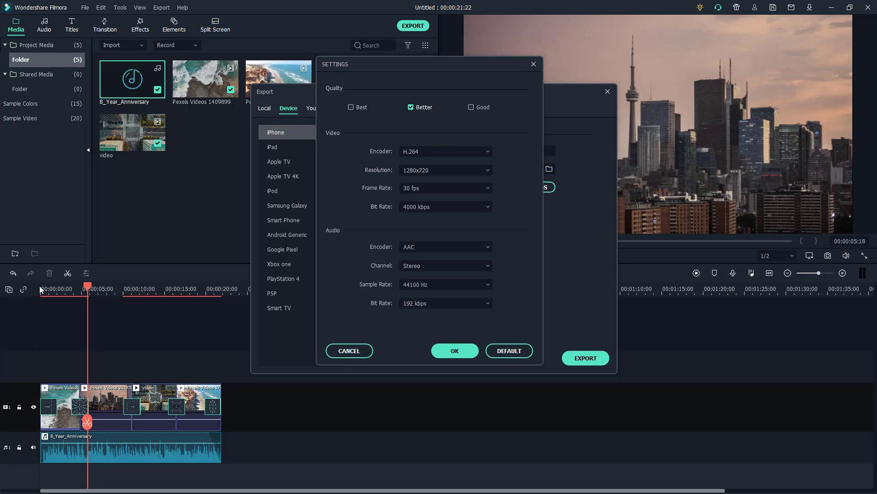
pyautogui.click(446, 170)
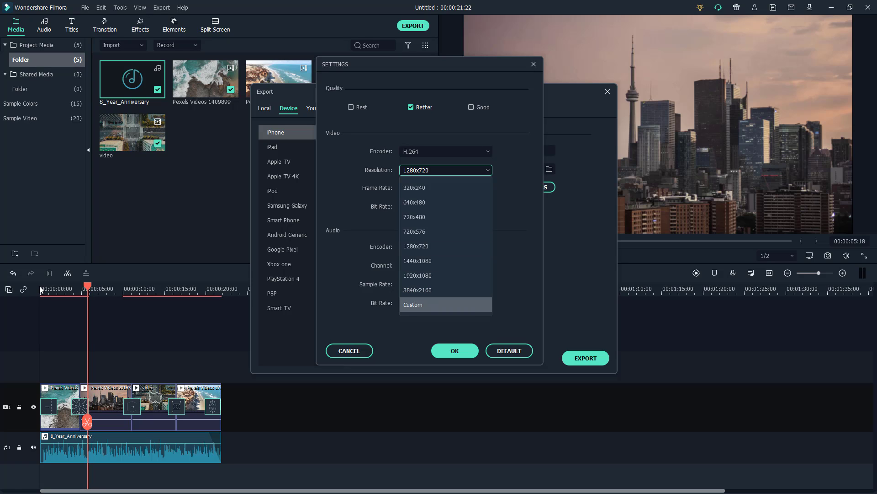
pyautogui.click(438, 304)
pyautogui.click(446, 170)
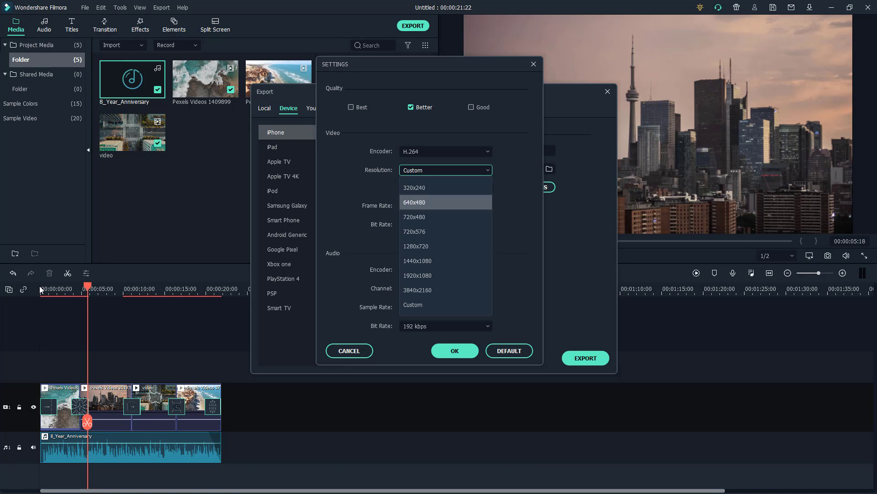
pyautogui.click(438, 261)
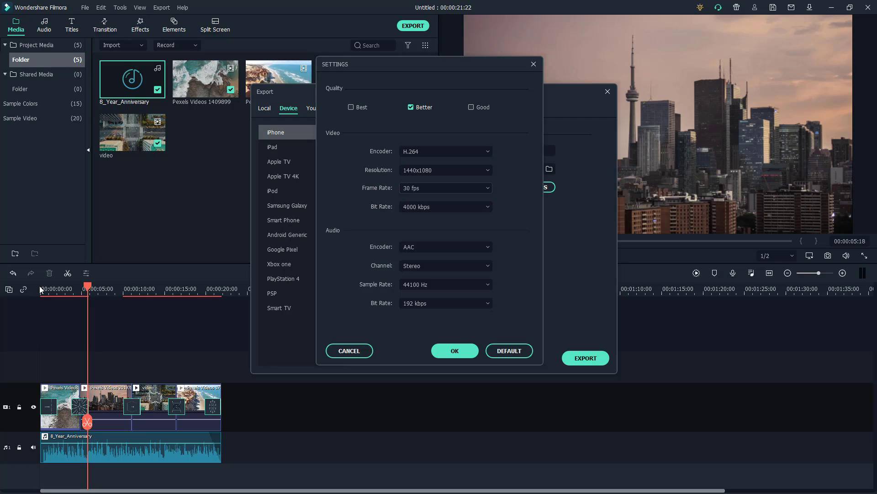
# Step: Check the frame rate and audio encoder choices, try a 6000 kbps video bit rate, and discard the iPhone settings
pyautogui.click(445, 188)
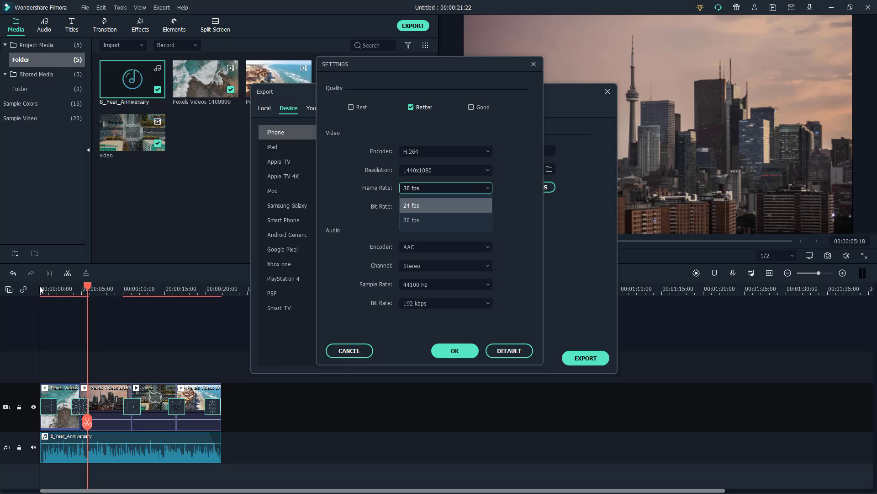
pyautogui.press('Escape')
pyautogui.click(446, 206)
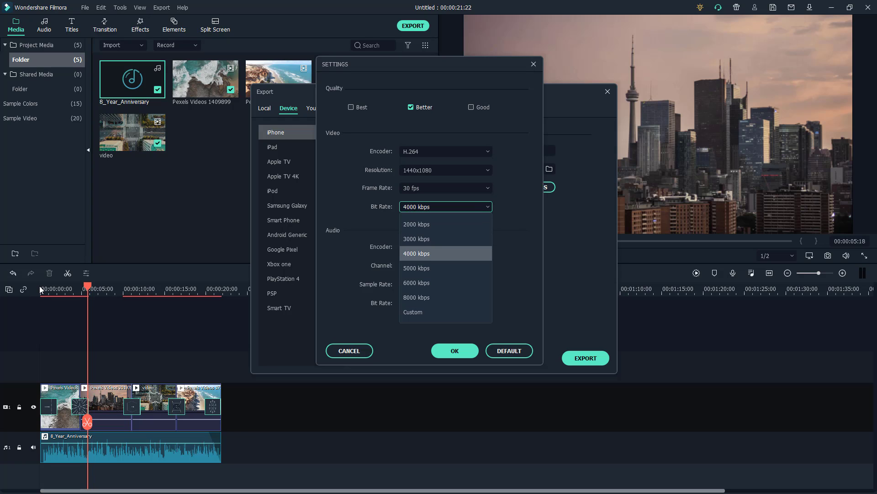
pyautogui.press('Down')
pyautogui.press('Down')
pyautogui.press('Return')
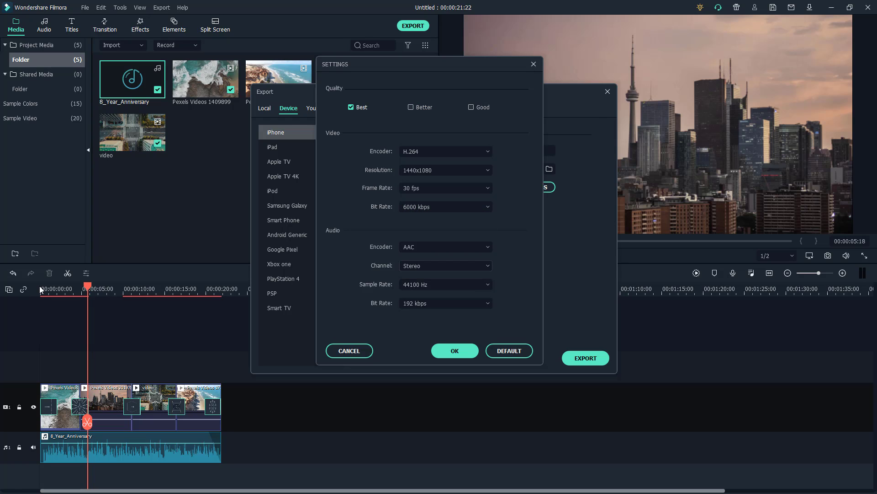
pyautogui.click(446, 246)
pyautogui.click(446, 247)
pyautogui.press('Escape')
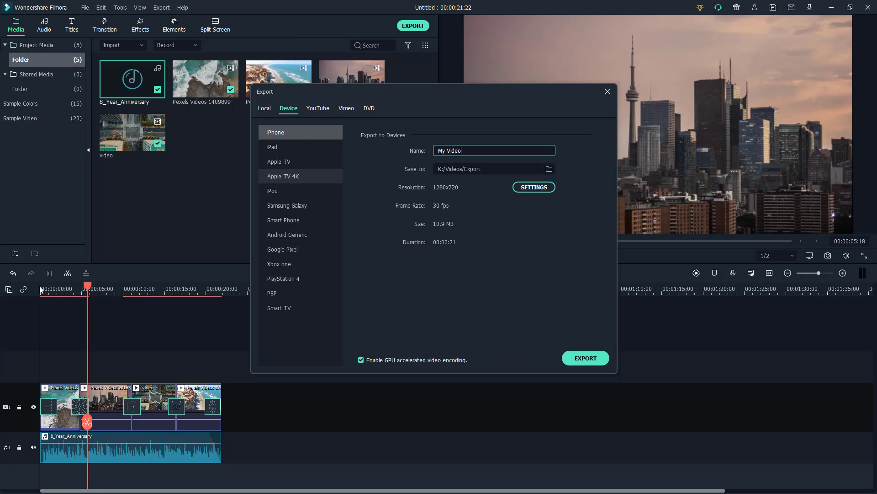
# Step: Set up an iPad export named MyiPadVideo with K:/Videos/Export as the save folder
pyautogui.click(274, 147)
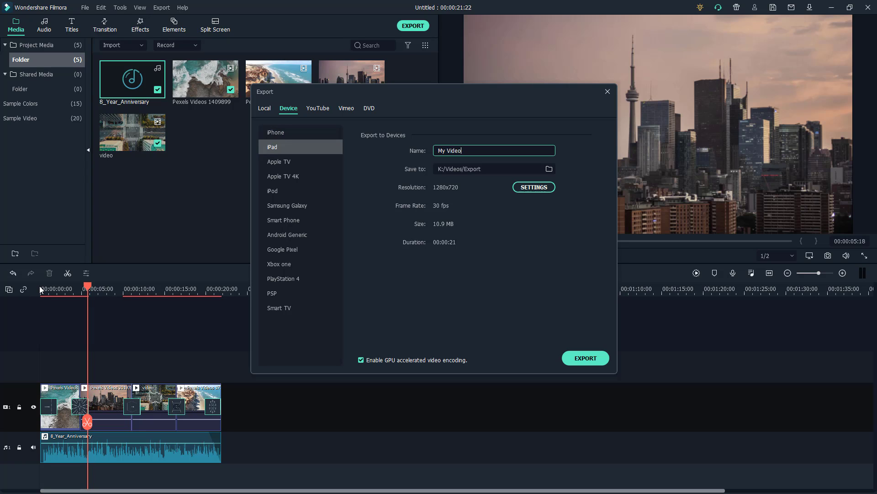
pyautogui.hotkey('ctrl', 'a')
pyautogui.write('MyiPadVideo')
pyautogui.press('Tab')
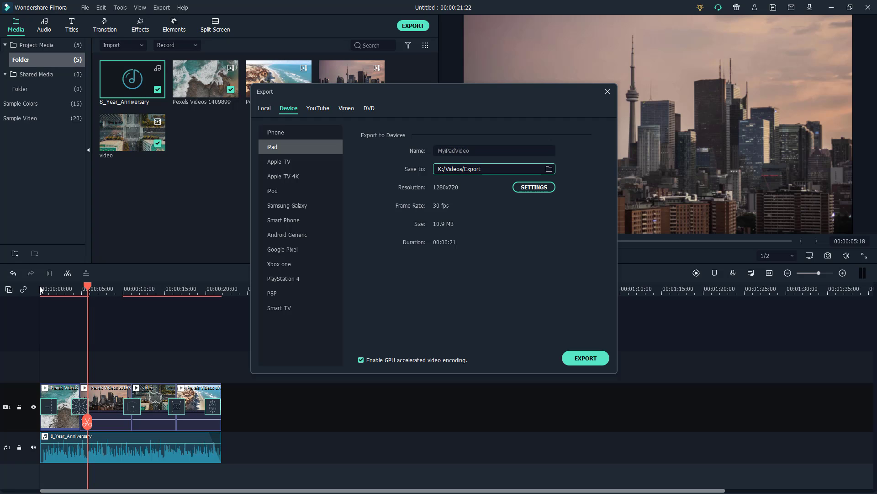
pyautogui.press('Return')
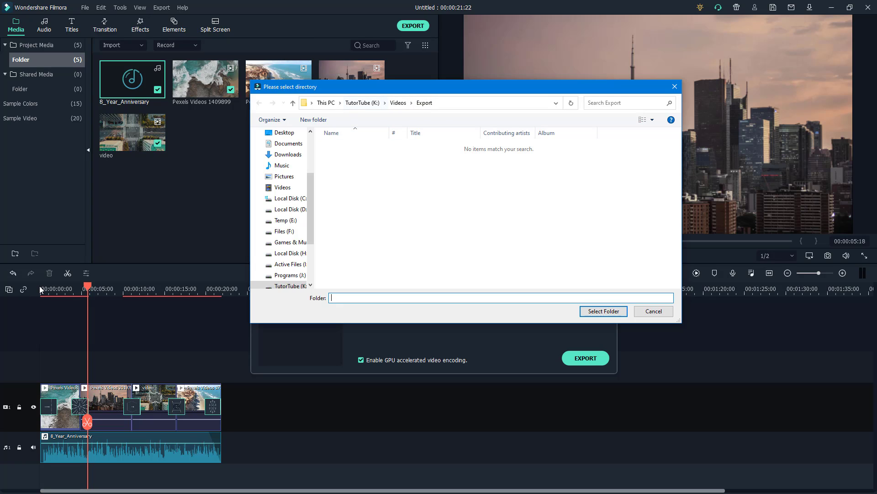
pyautogui.press('Return')
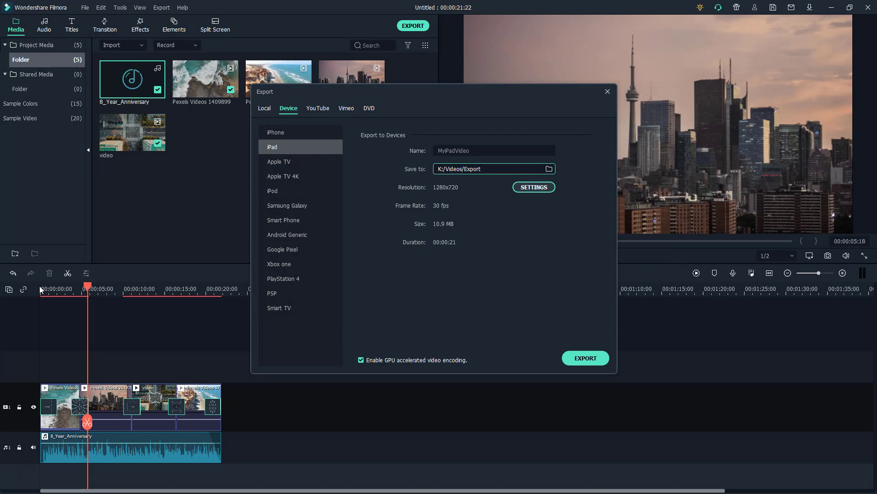
# Step: Set the iPad export to 1920x1080 video resolution with audio at 48000 Hz and 192 kbps
pyautogui.click(533, 187)
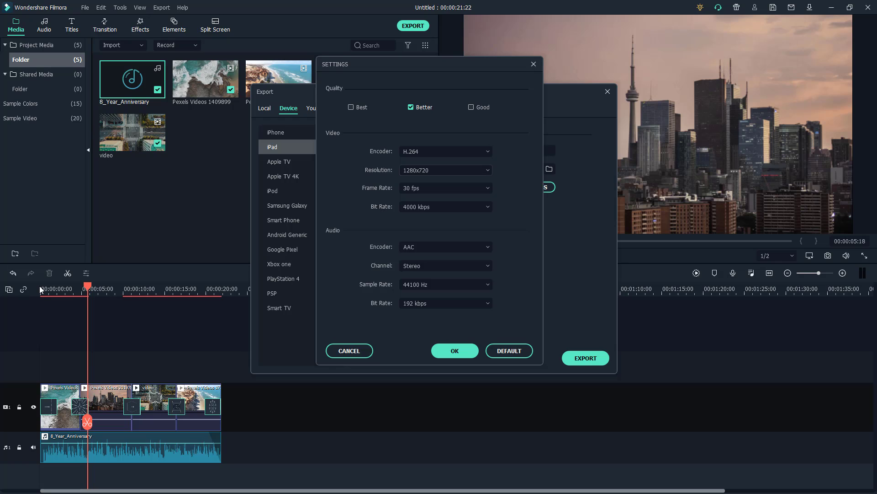
pyautogui.click(445, 170)
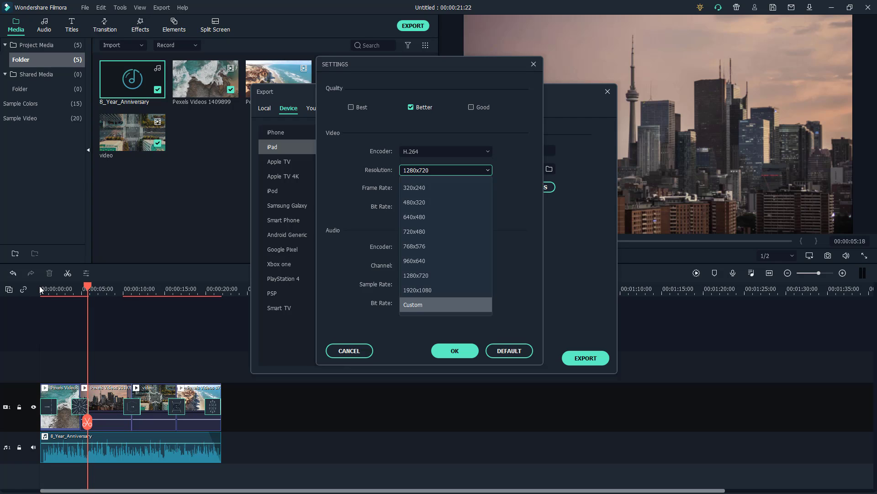
pyautogui.click(417, 290)
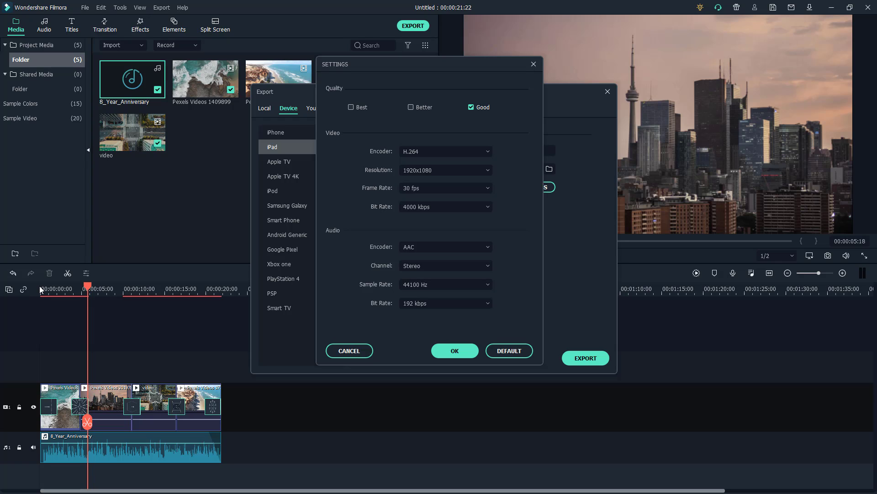
pyautogui.click(445, 284)
pyautogui.click(415, 318)
pyautogui.click(446, 303)
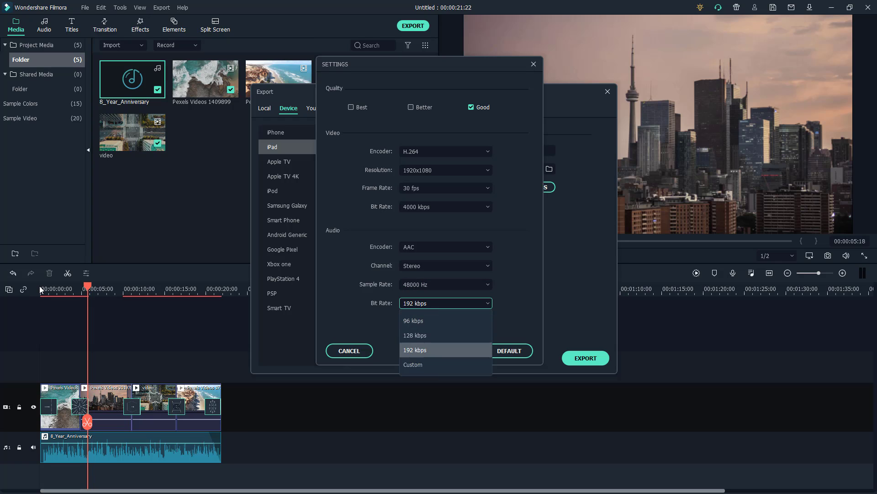
pyautogui.click(429, 349)
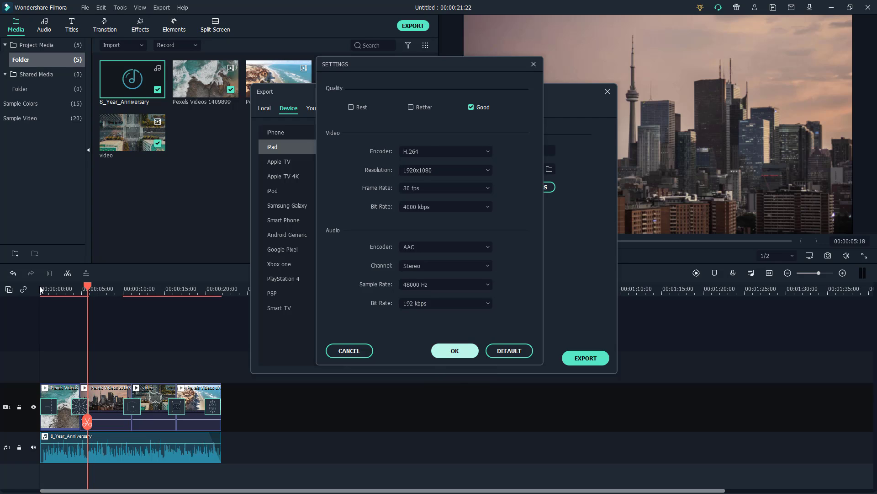
pyautogui.click(455, 351)
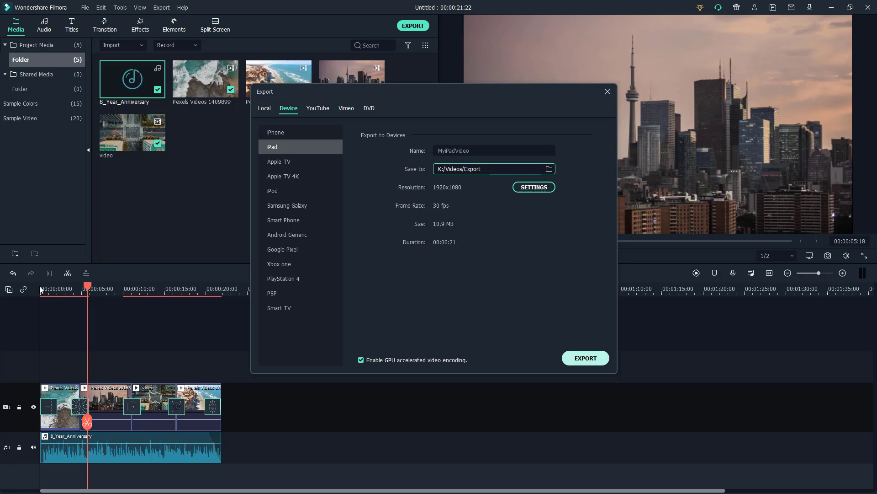
# Step: Export the iPad video and go to its output folder once rendering is done
pyautogui.press('Return')
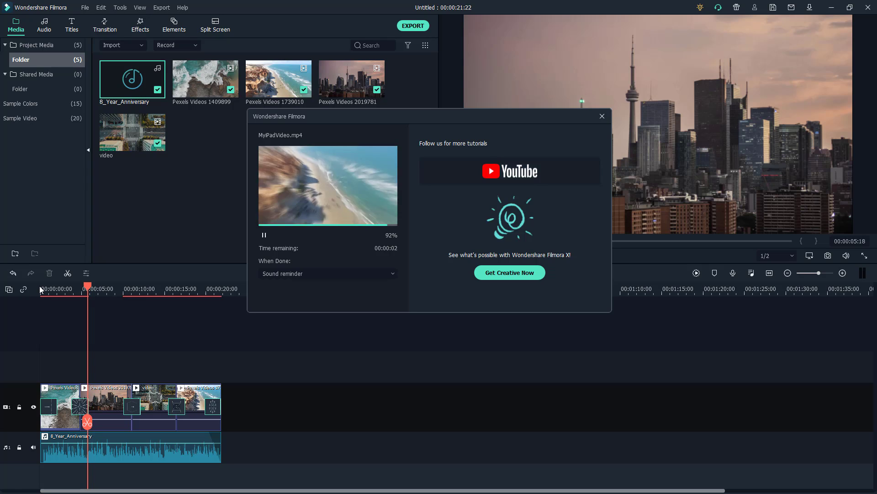
pyautogui.press('Escape')
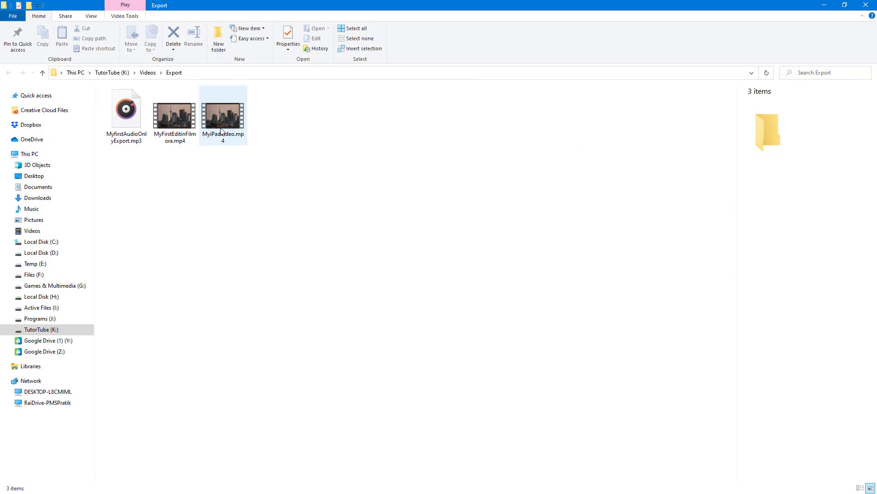
# Step: Compare the file details of MyFirstEditinFilmora.mp4 and MyiPadVideo.mp4, and close the Export folder
pyautogui.click(184, 140)
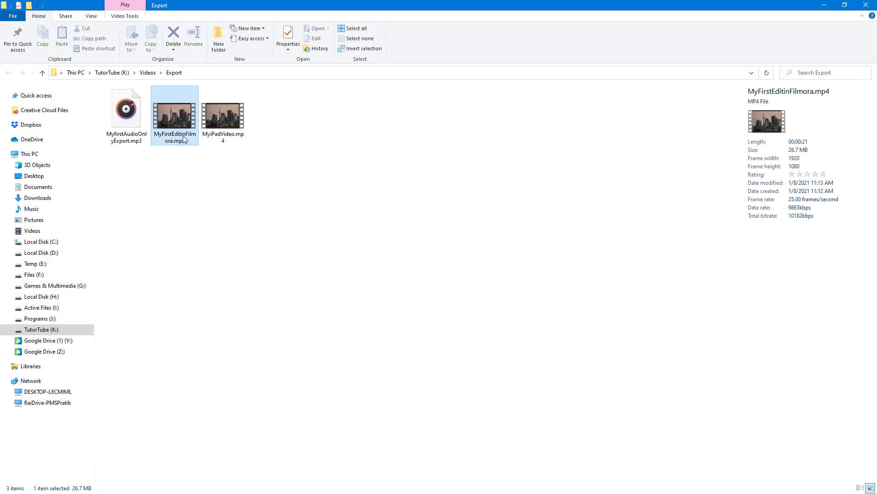
pyautogui.click(226, 125)
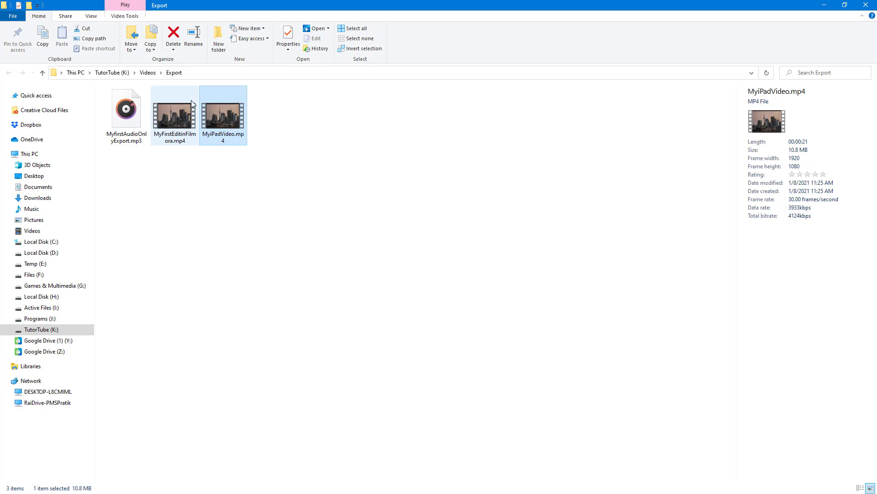
pyautogui.click(165, 117)
pyautogui.click(213, 117)
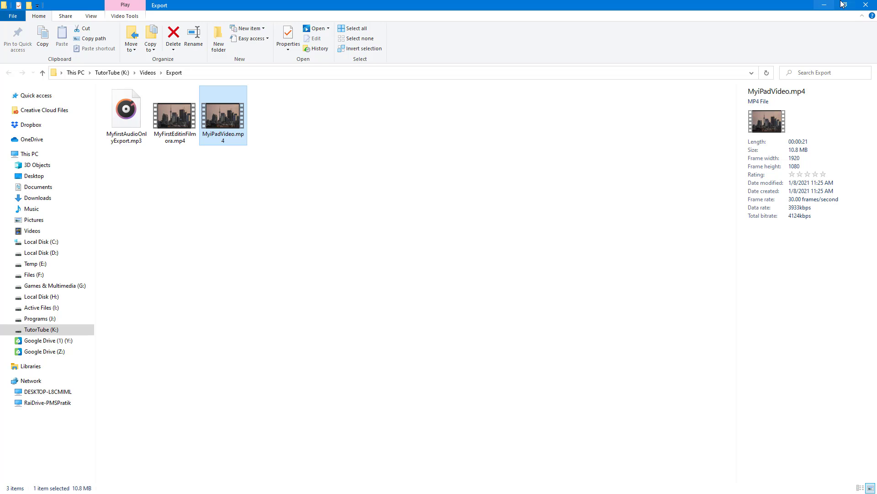
pyautogui.click(866, 6)
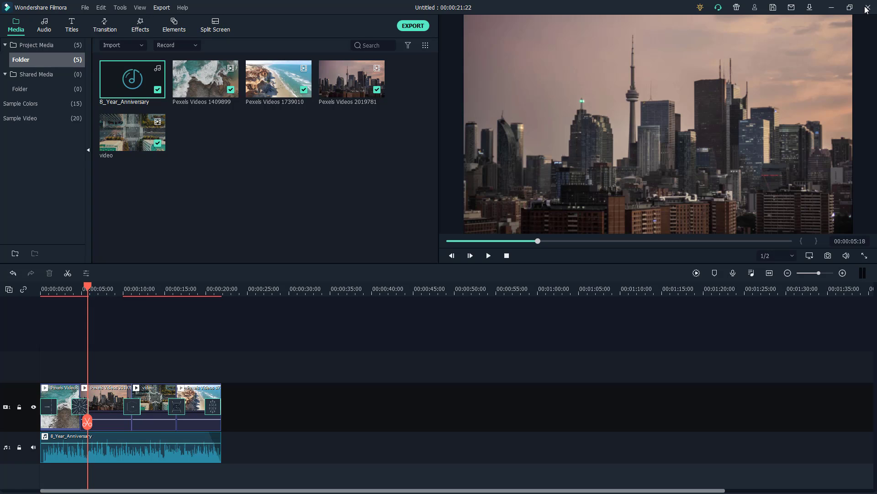
# Step: Set up a device export with the PSP preset and name the video MyPSPVideo
pyautogui.click(162, 8)
pyautogui.click(175, 20)
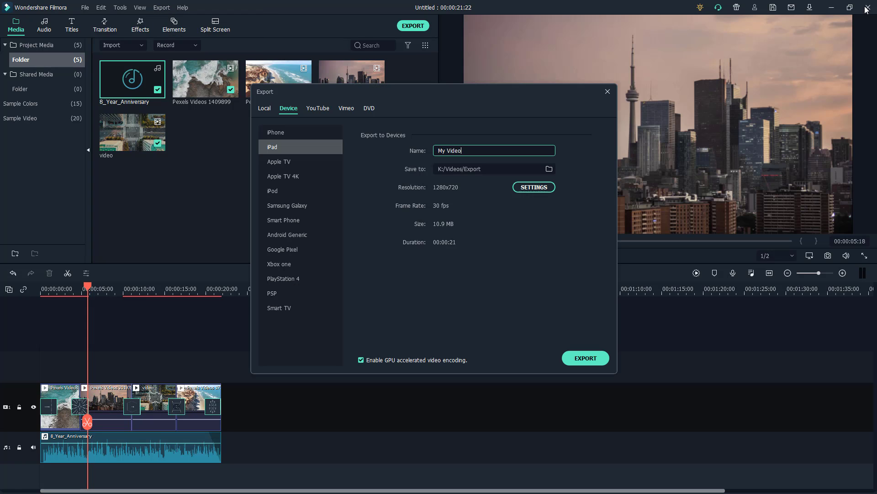
pyautogui.click(274, 293)
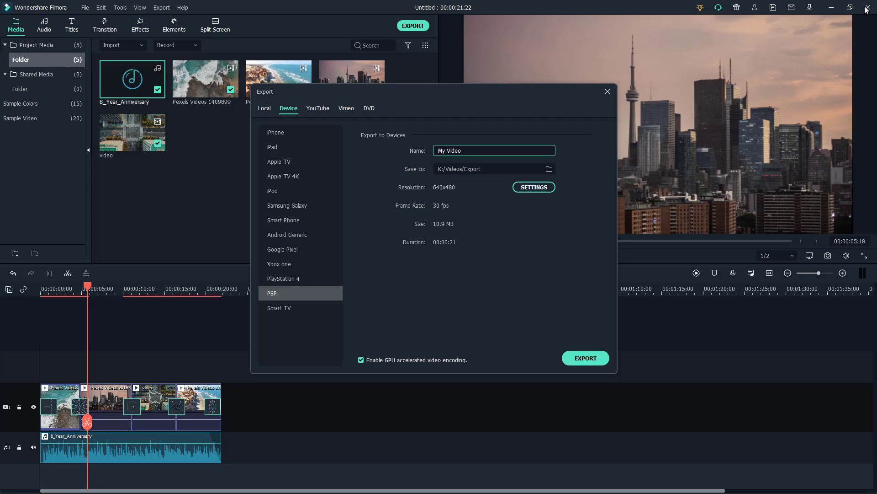
pyautogui.hotkey('ctrl', 'a')
pyautogui.write('MyPSPVideo')
# Step: Review the PSP export settings' available choices for video encoder, resolution, frame rate and audio encoder
pyautogui.click(534, 187)
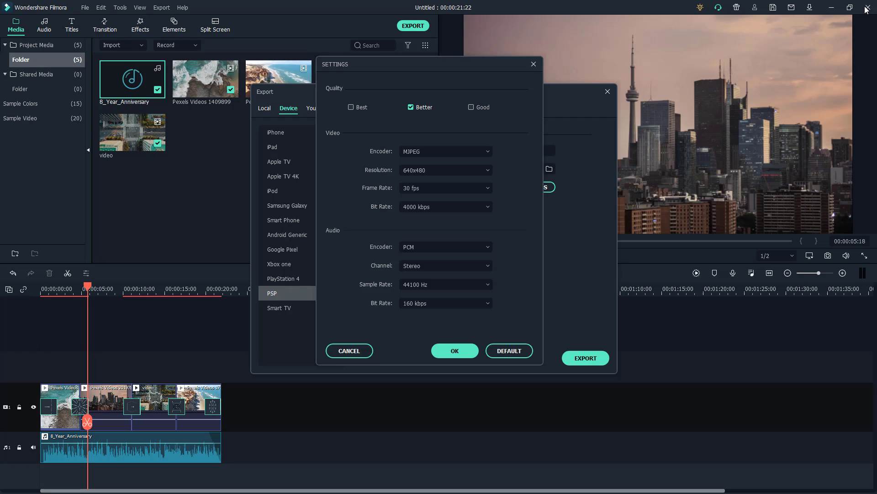
pyautogui.click(445, 151)
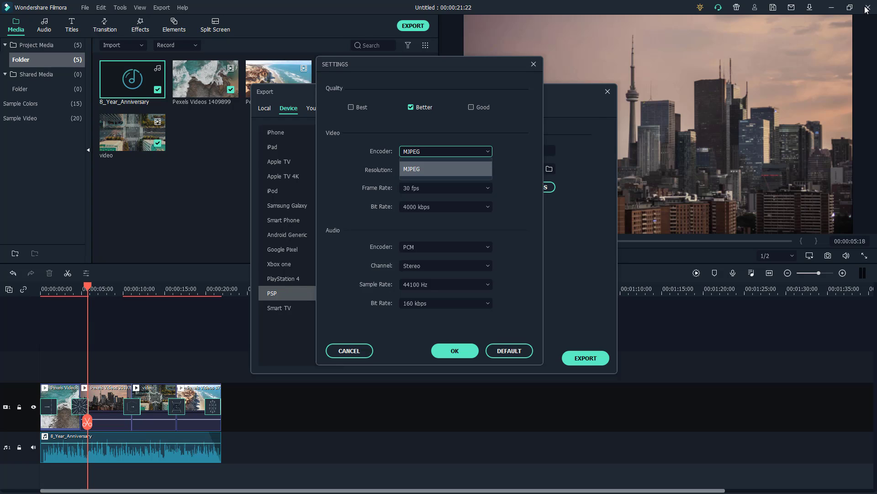
pyautogui.click(445, 151)
pyautogui.click(445, 152)
pyautogui.click(445, 169)
pyautogui.click(446, 170)
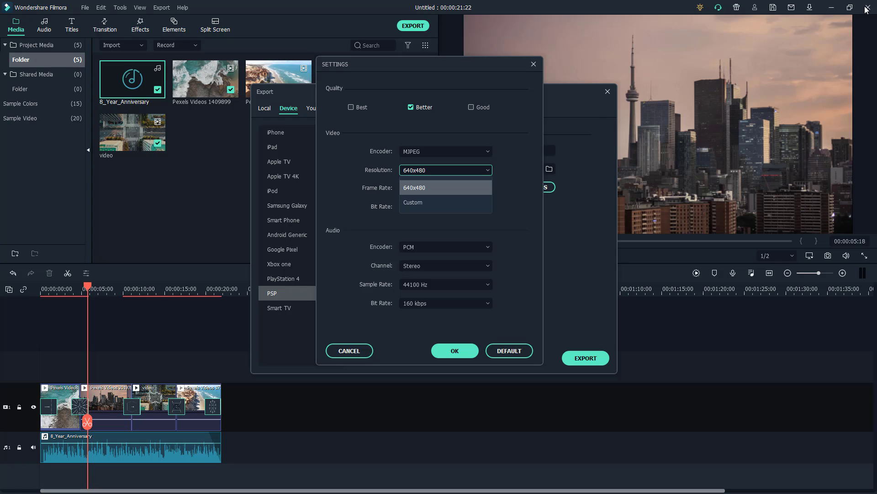
pyautogui.click(446, 188)
pyautogui.click(445, 187)
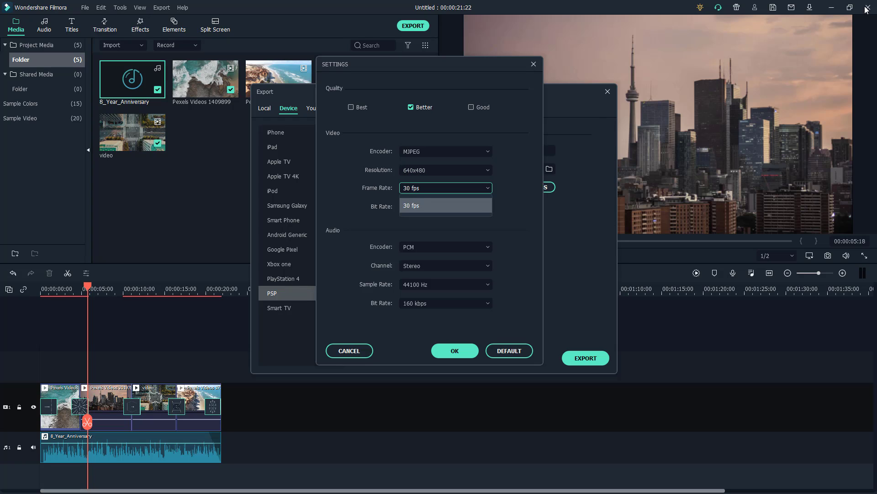
pyautogui.click(446, 205)
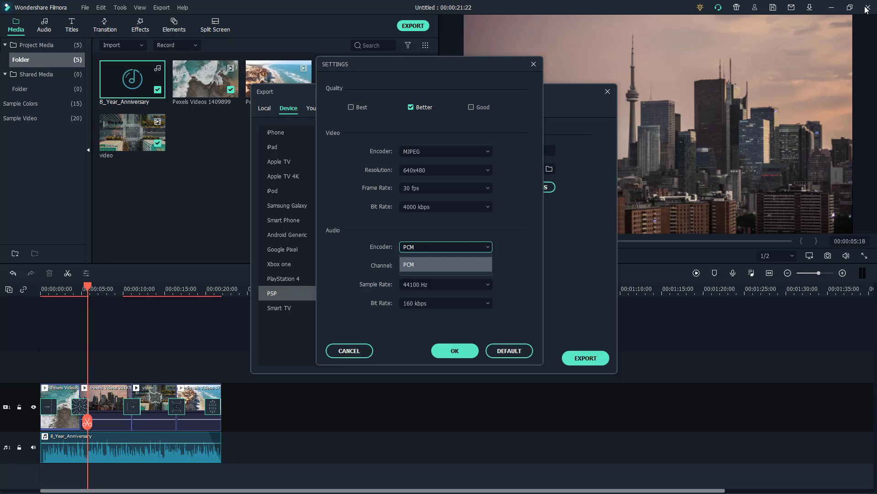
pyautogui.press('Escape')
# Step: Set the PSP export's audio sample rate to 48000 Hz and its audio bit rate to 192 kbps
pyautogui.press('Tab')
pyautogui.press('Tab')
pyautogui.press('space')
pyautogui.press('Down')
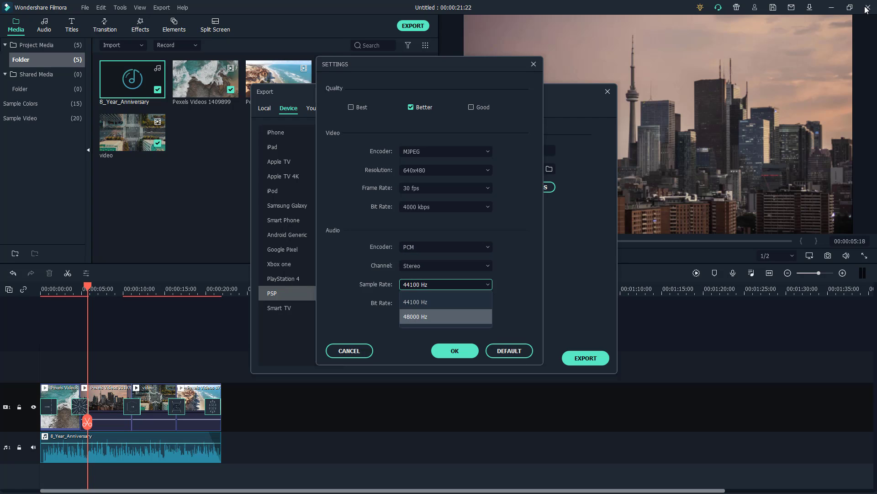
pyautogui.press('Return')
pyautogui.press('Tab')
pyautogui.press('space')
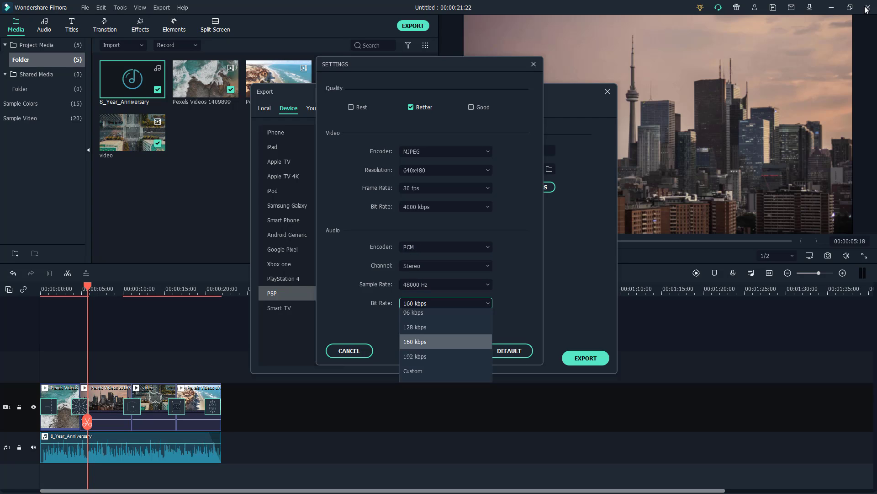
pyautogui.press('Down')
pyautogui.press('Return')
# Step: Check the audio channel and encoder choices, keeping Stereo and PCM, and accept the PSP export settings
pyautogui.hotkey('shift', 'Tab')
pyautogui.hotkey('shift', 'Tab')
pyautogui.press('space')
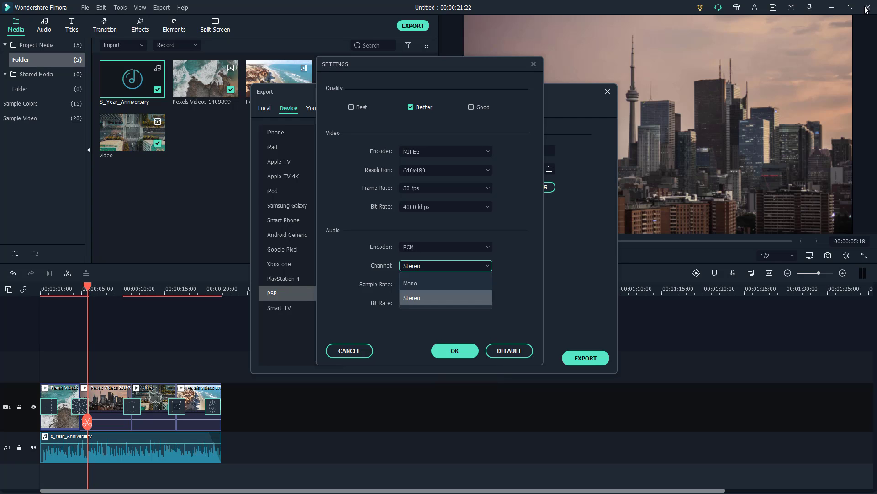
pyautogui.press('Return')
pyautogui.hotkey('shift', 'Tab')
pyautogui.press('space')
pyautogui.press('Return')
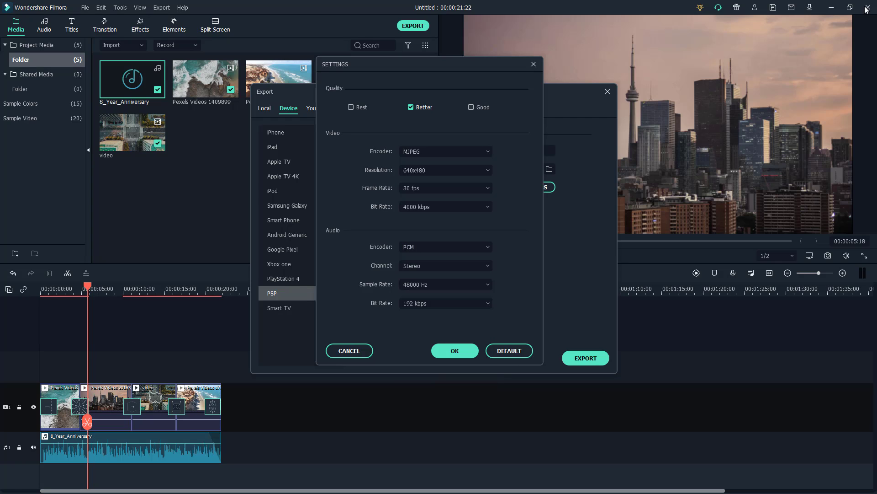
pyautogui.press('Tab')
pyautogui.press('Tab')
pyautogui.press('Tab')
pyautogui.press('Tab')
pyautogui.press('Return')
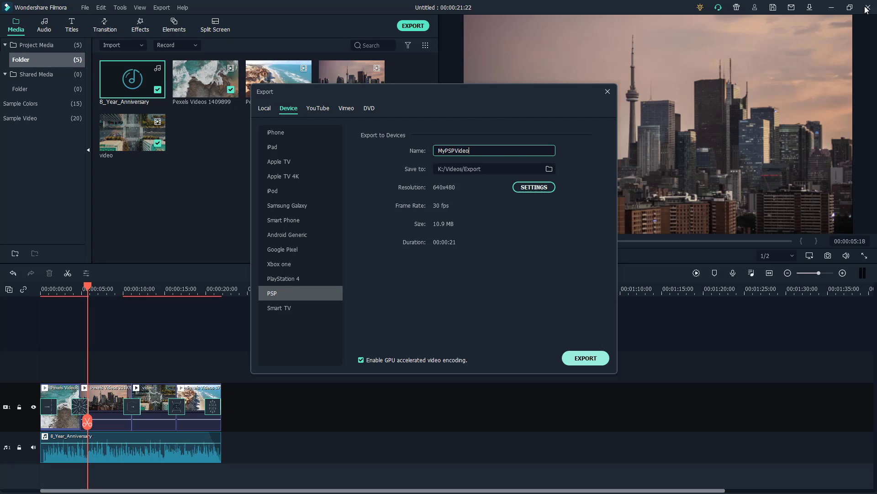
# Step: Export the PSP video and go to its output folder once rendering is done
pyautogui.press('Return')
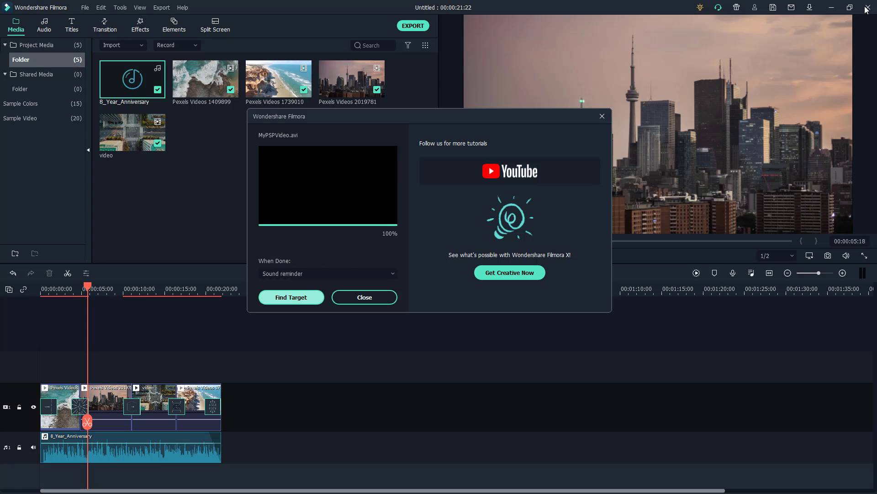
pyautogui.press('Escape')
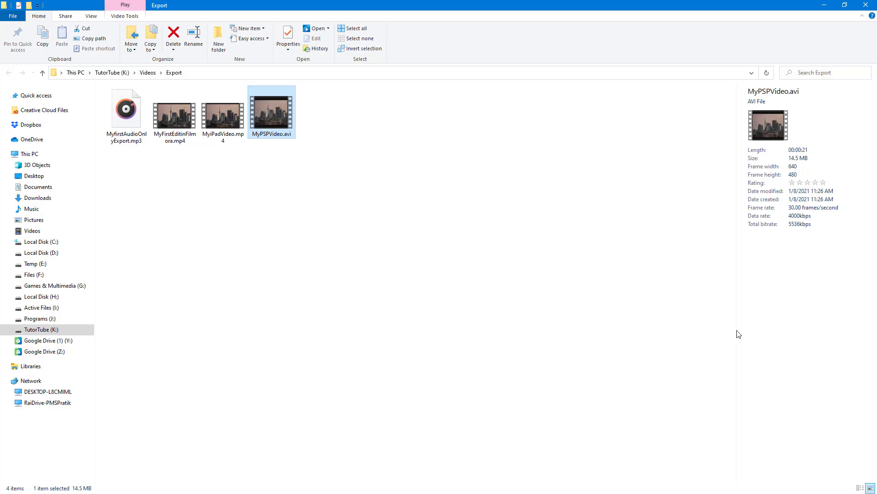
# Step: Play MyPSPVideo.avi to check the exported result, and close the player and the Export folder
pyautogui.click(280, 143)
pyautogui.click(270, 116)
pyautogui.doubleClick(270, 117)
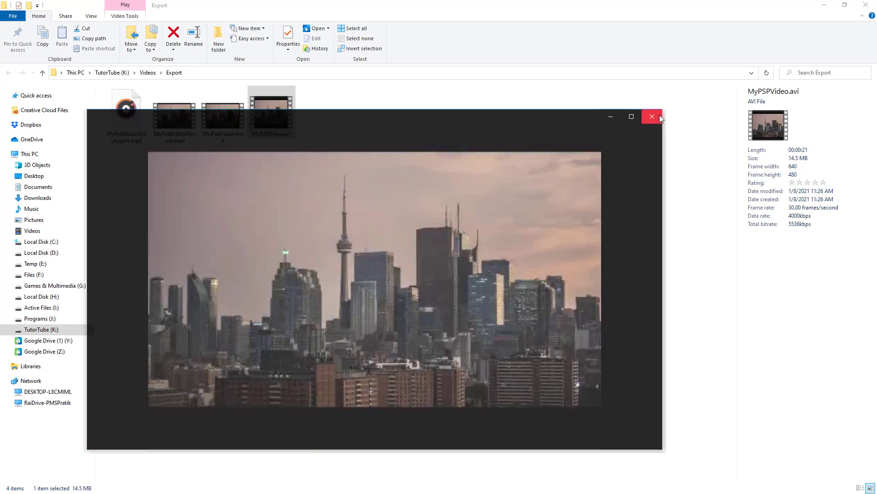
pyautogui.click(658, 114)
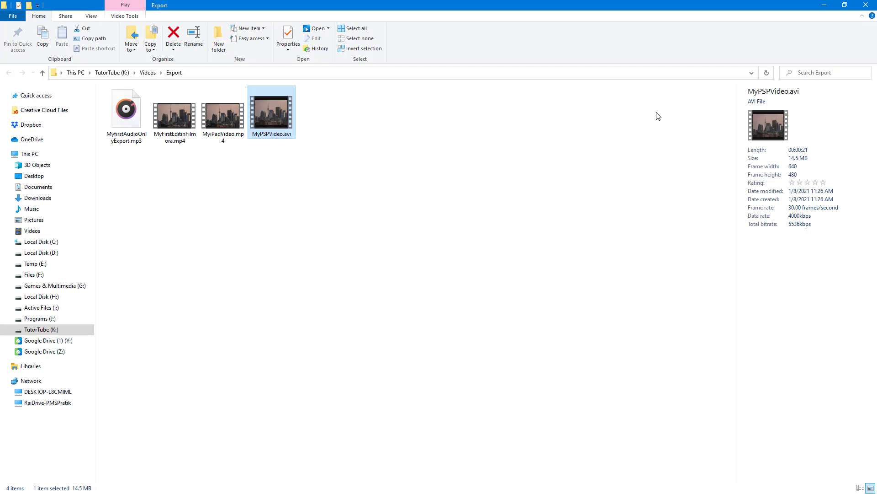
pyautogui.click(866, 5)
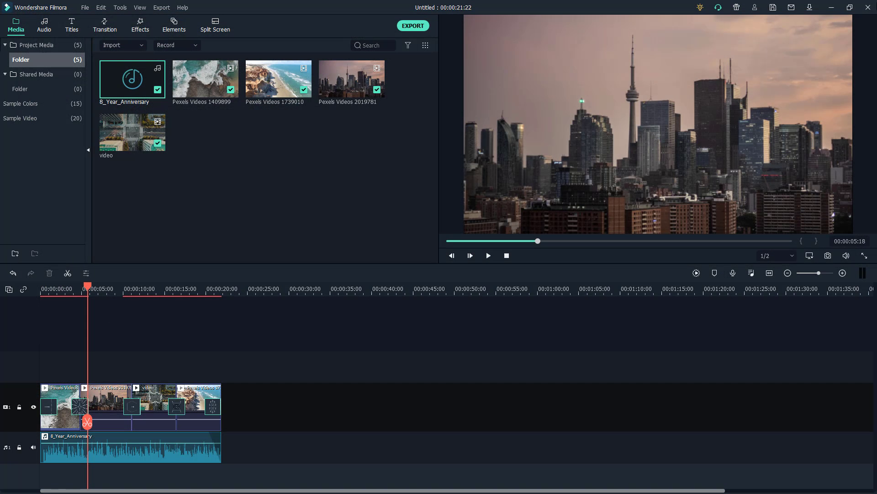